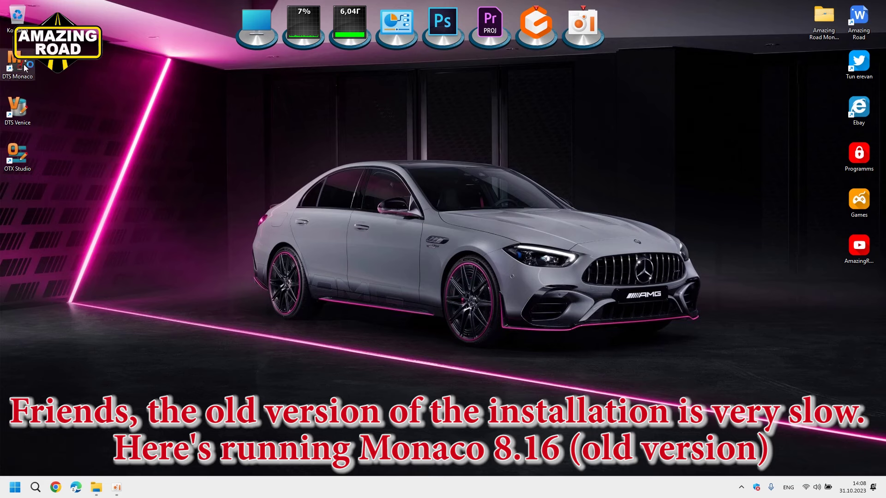
Accept DTS Monaco's liability warning, view the project administration in System Configurator, and close both programs
left_click(411, 292)
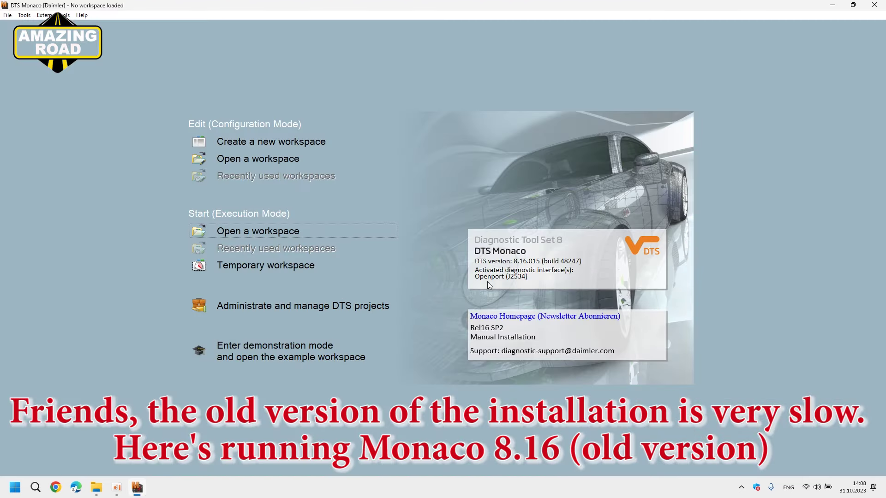
left_click(266, 312)
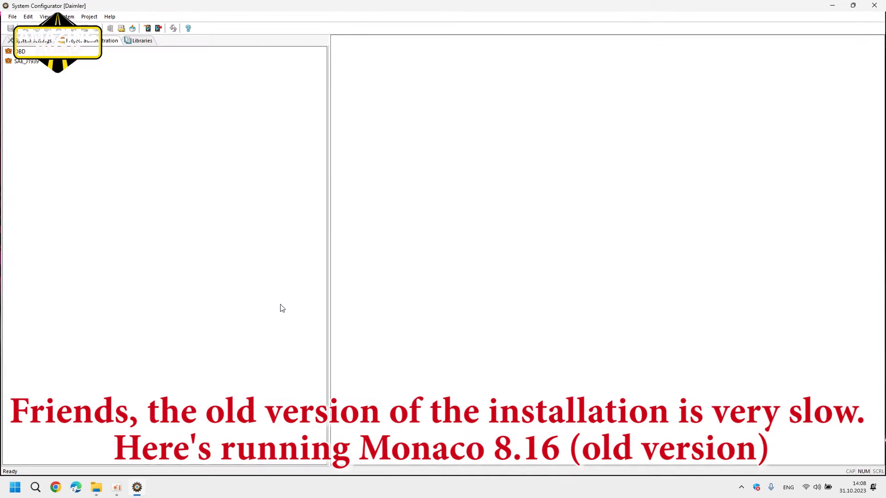
left_click(874, 5)
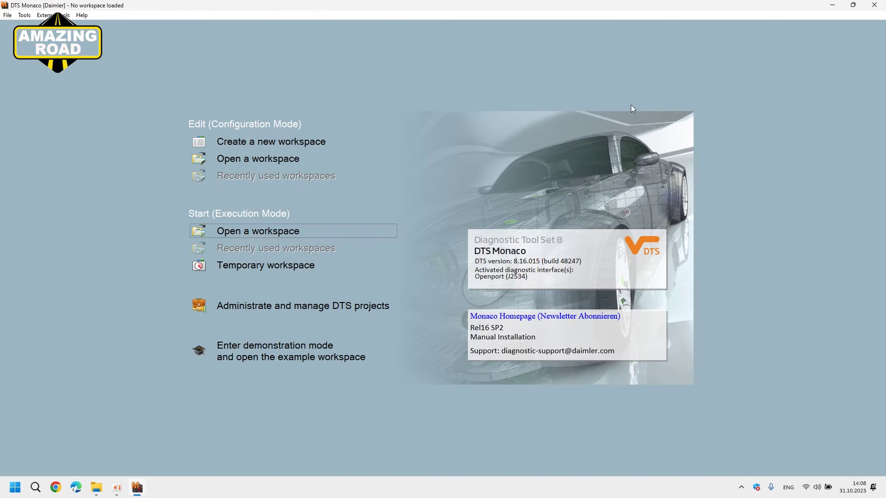
left_click(874, 5)
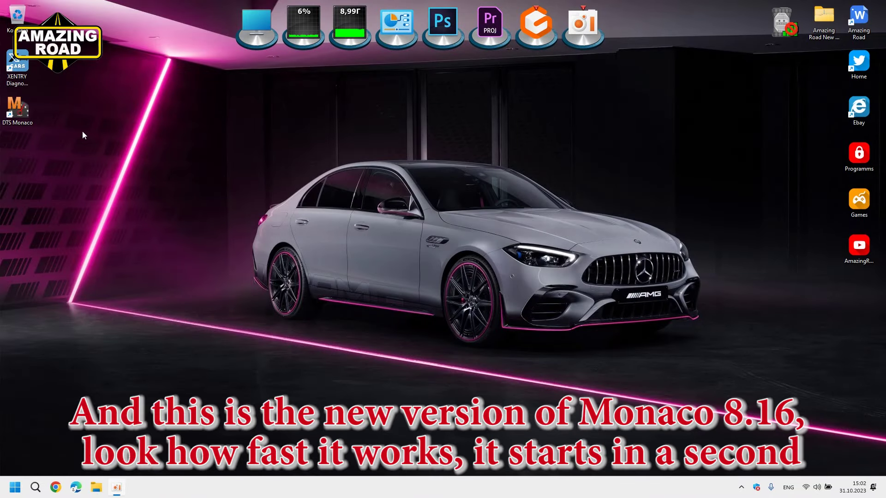
Launch the new DTS Monaco, accept the liability warning, look at its DTS project administration, and close everything
double_click(21, 111)
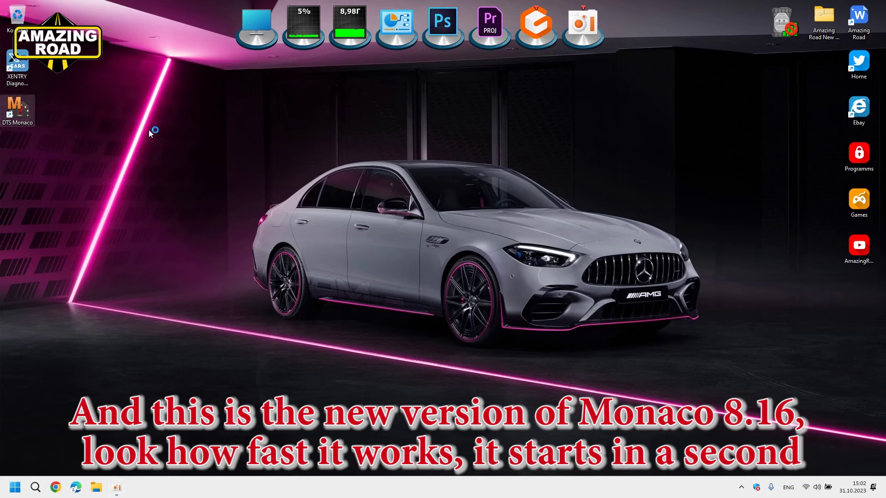
left_click(404, 296)
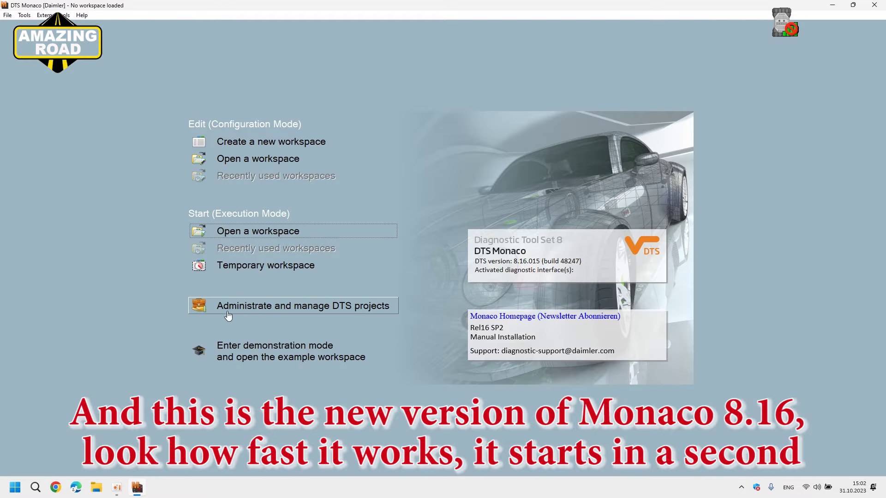
key("alt+F4")
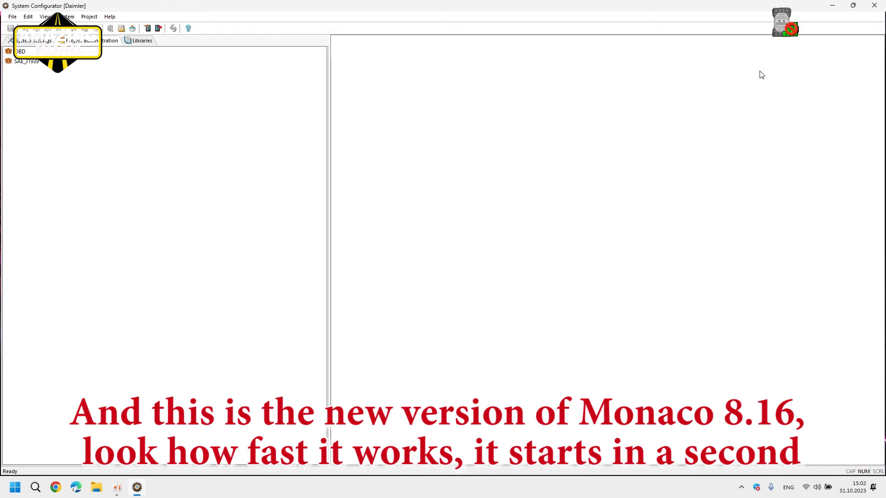
left_click(874, 5)
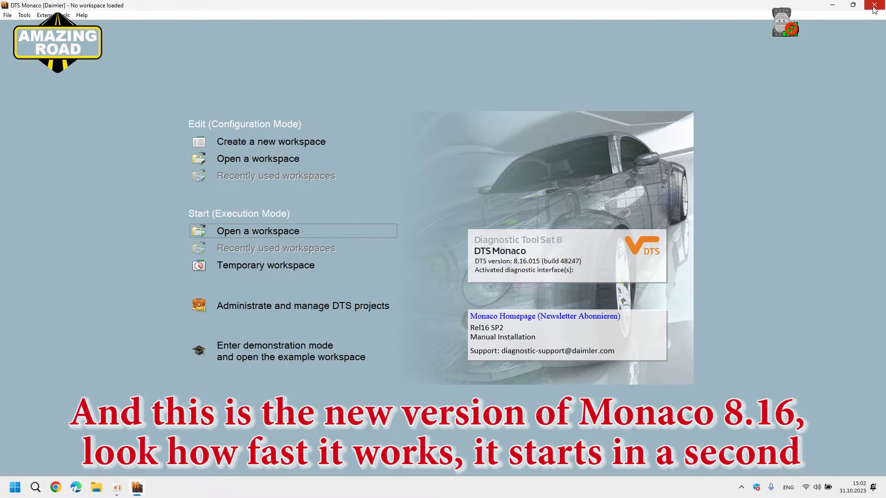
left_click(874, 5)
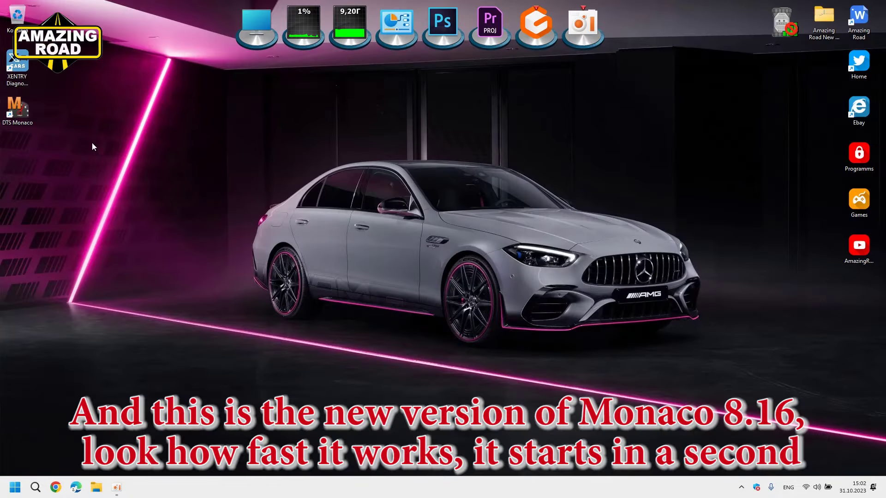
Run DTS Monaco as administrator, accept the liability warning, check the DTS project administration, and close both windows
right_click(25, 116)
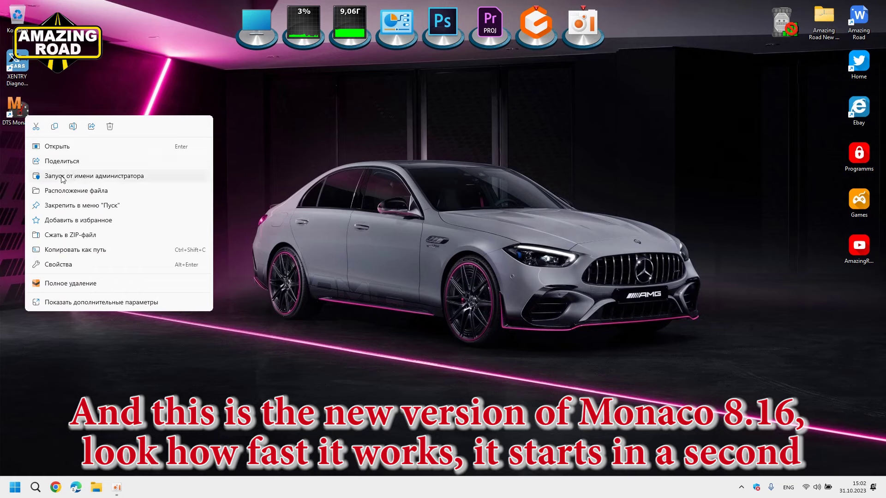
left_click(76, 177)
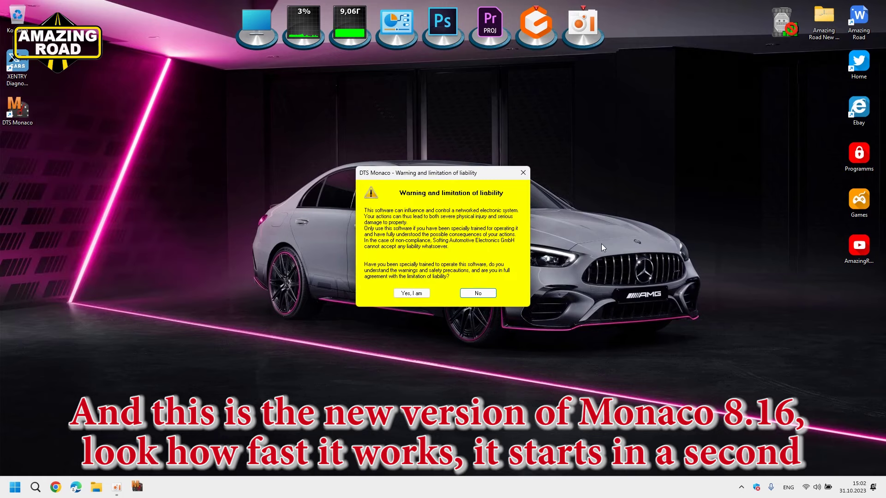
left_click(410, 293)
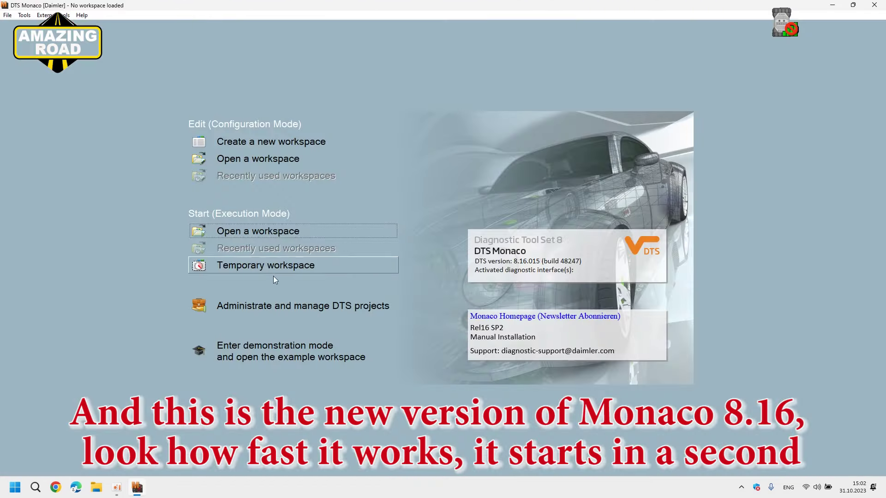
left_click(268, 307)
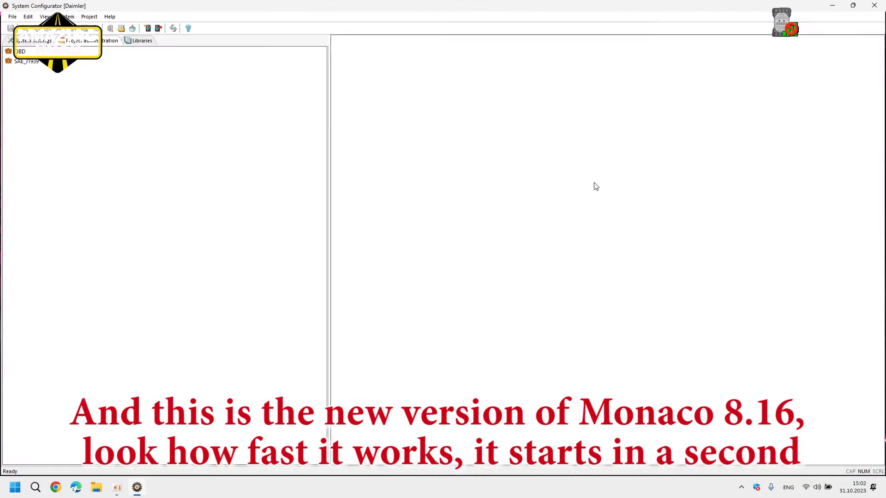
left_click(874, 5)
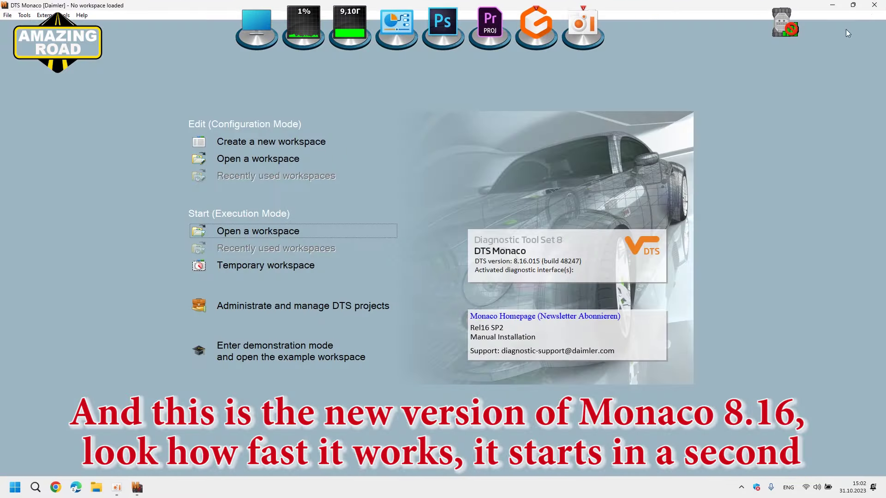
left_click(874, 6)
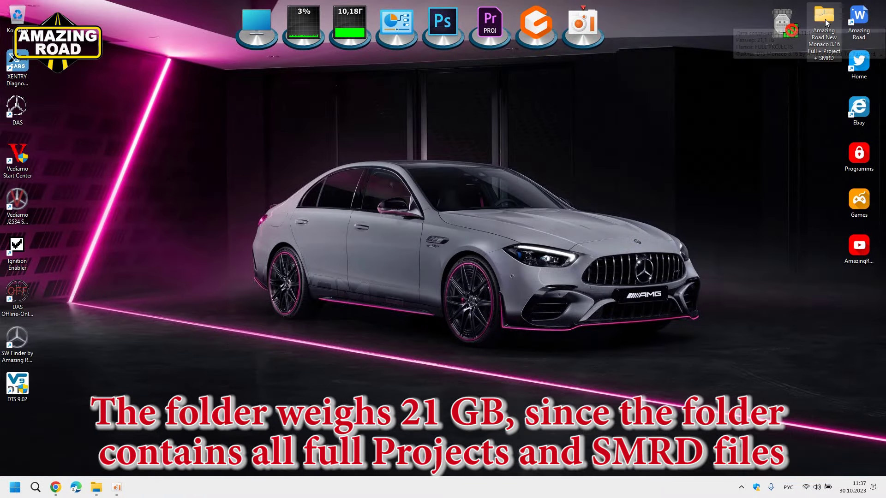
Check the size of the Amazing Road New Monaco 8.16 Full + Project + SMRD folder in its properties
right_click(827, 19)
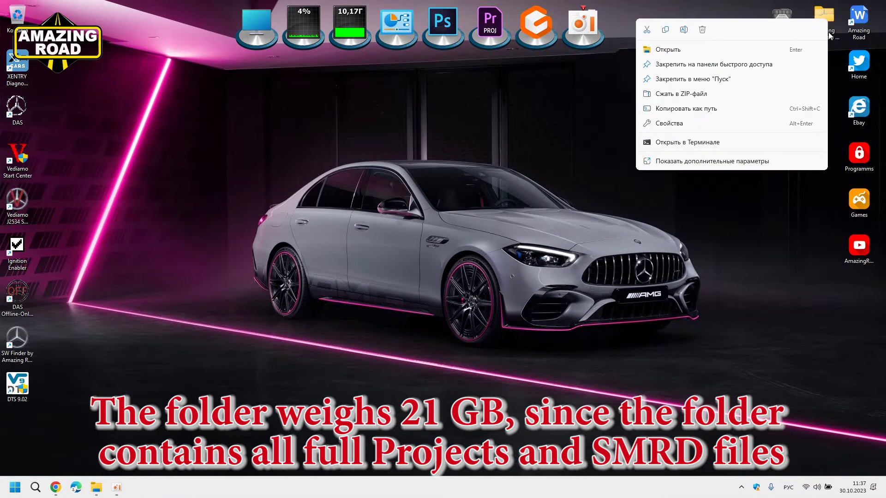
left_click(686, 127)
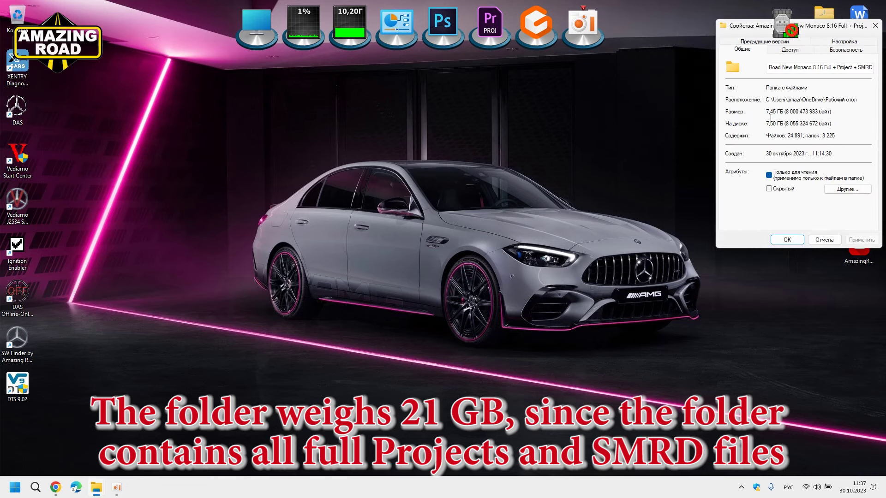
left_click(875, 26)
Review the subfolders of FULL PROJECTS in the Monaco 8.16 folder, and go back to the DTS Monaco 8.16 installer
double_click(823, 22)
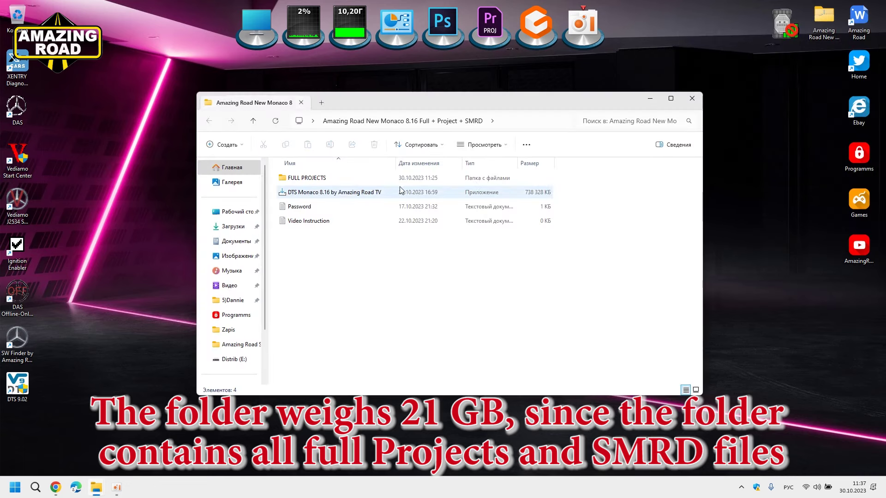
double_click(325, 179)
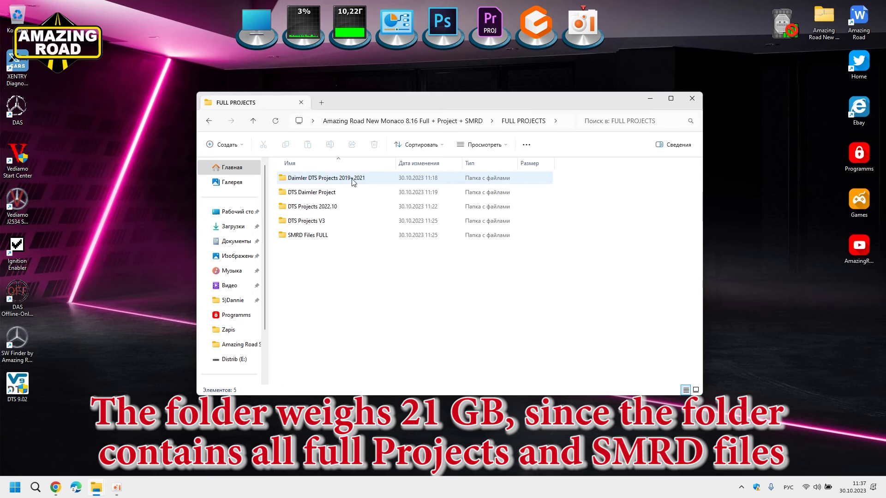
mouse_move(365, 180)
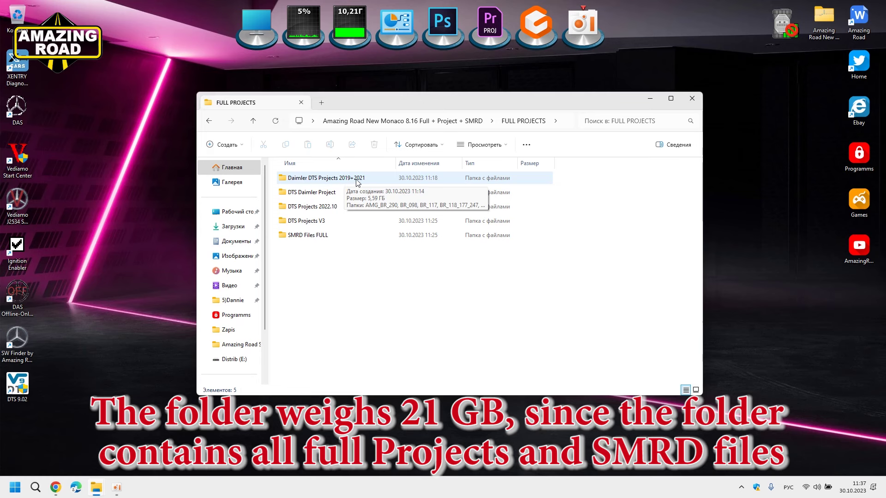
mouse_move(381, 192)
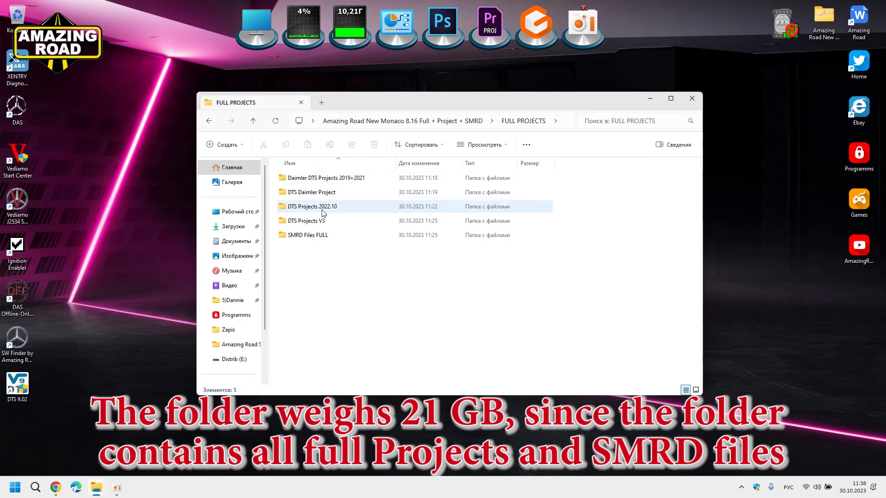
mouse_move(332, 208)
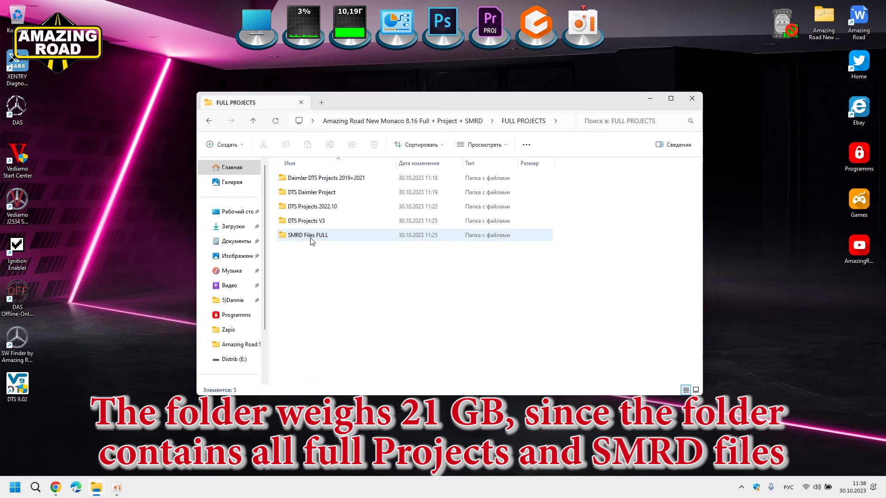
mouse_move(299, 239)
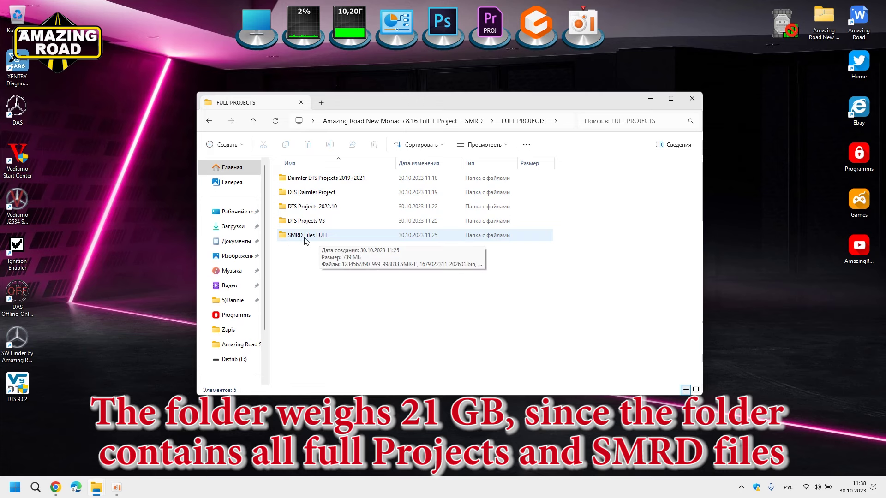
key("alt+Left")
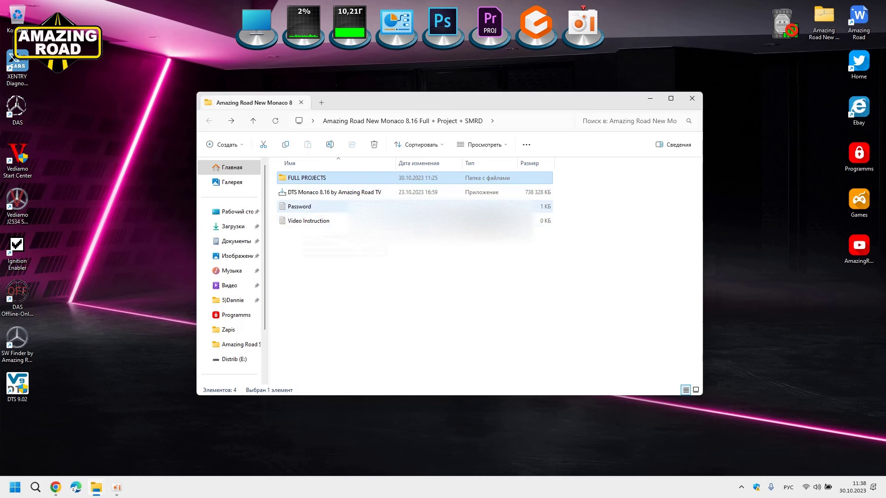
double_click(323, 197)
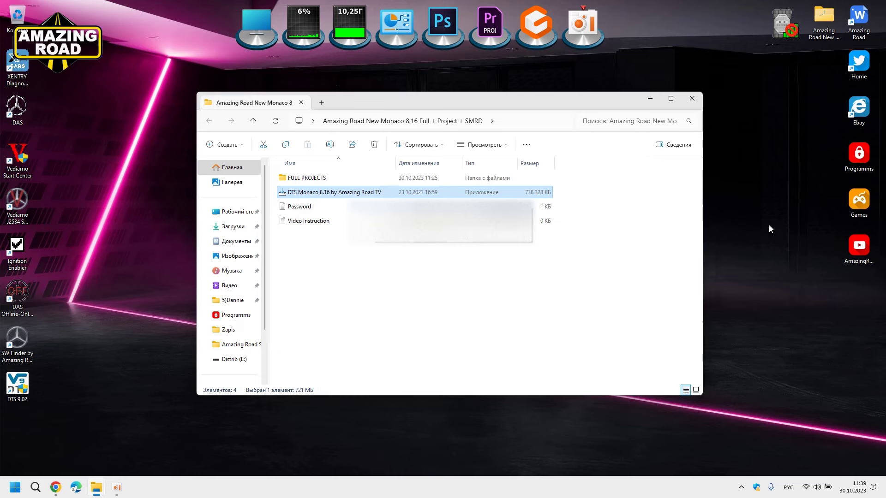
Turn off real-time protection in the Windows Security virus and threat protection settings and close Windows Security
left_click(756, 487)
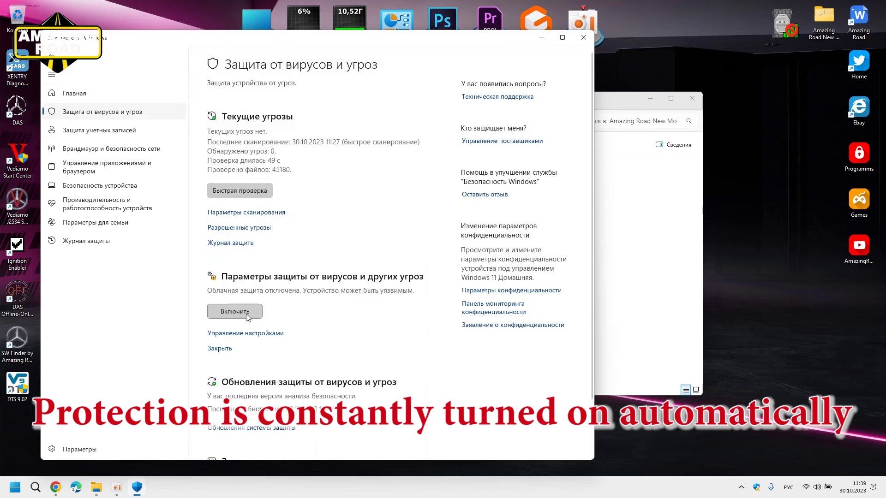
left_click(248, 333)
left_click(213, 196)
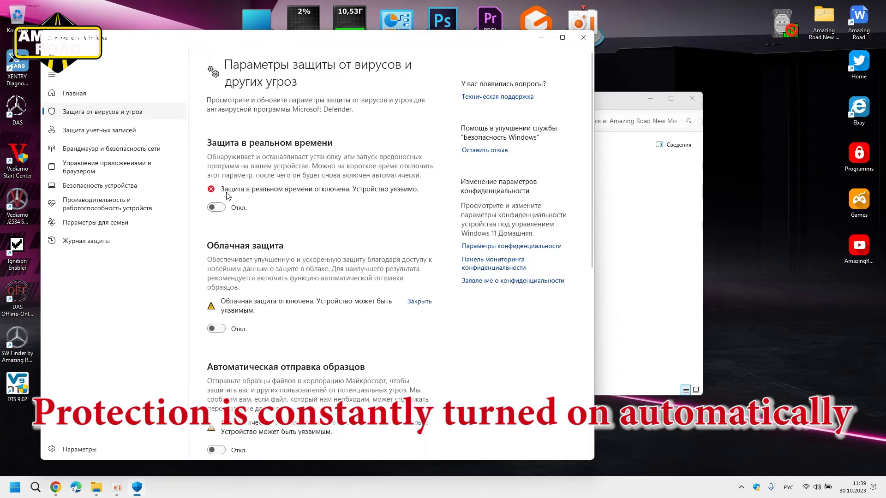
left_click(582, 39)
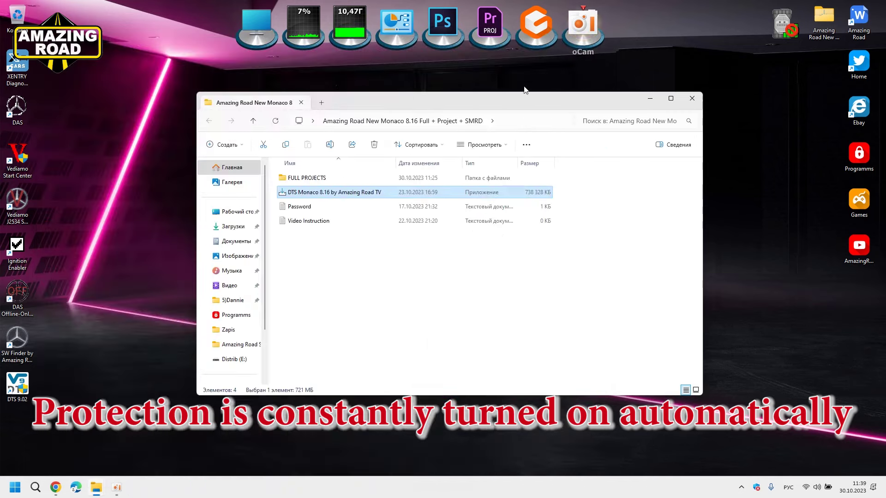
Launch the DTS Monaco 8.16 by Amazing Road TV installer and choose English as the setup language
key("Return")
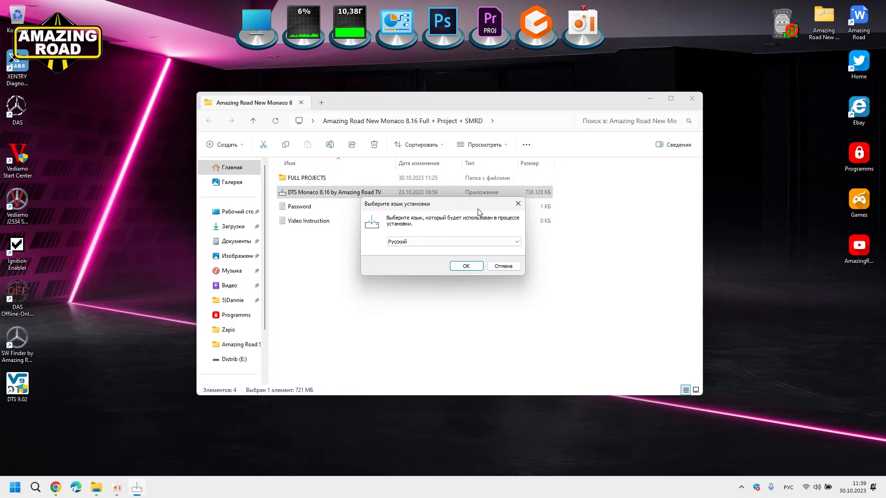
left_click(512, 242)
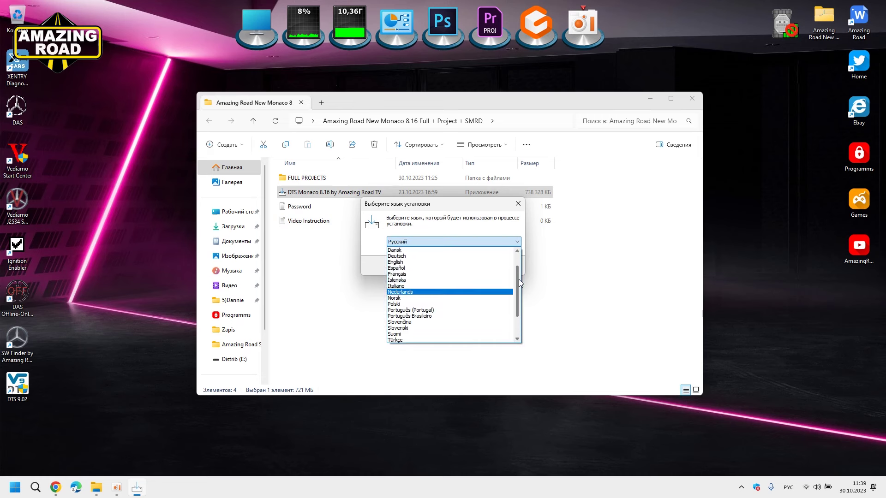
scroll(519, 268, "up", 2)
left_click(425, 280)
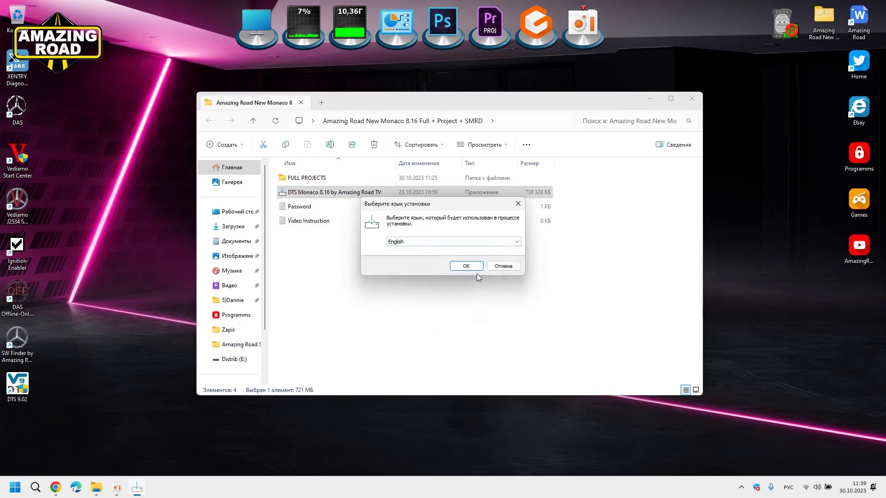
left_click(466, 266)
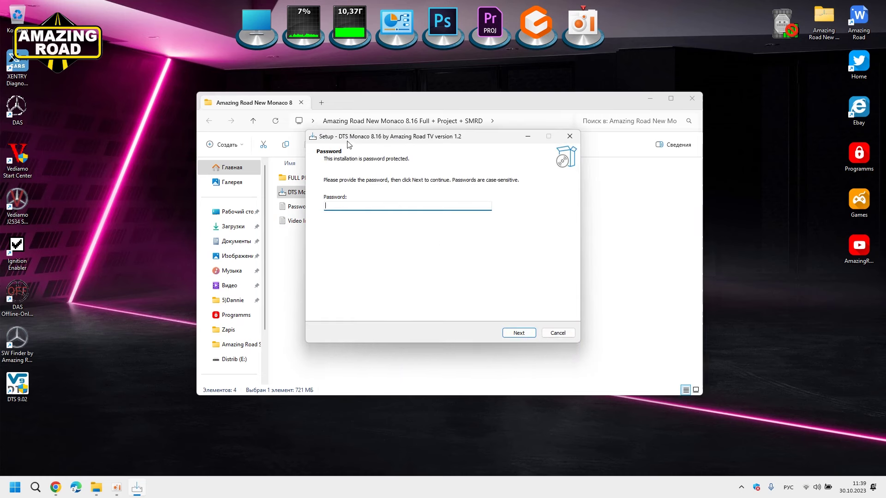
Move the setup window clear of the file list, enter the installation password and continue to the information page
left_click_drag(347, 145, 431, 145)
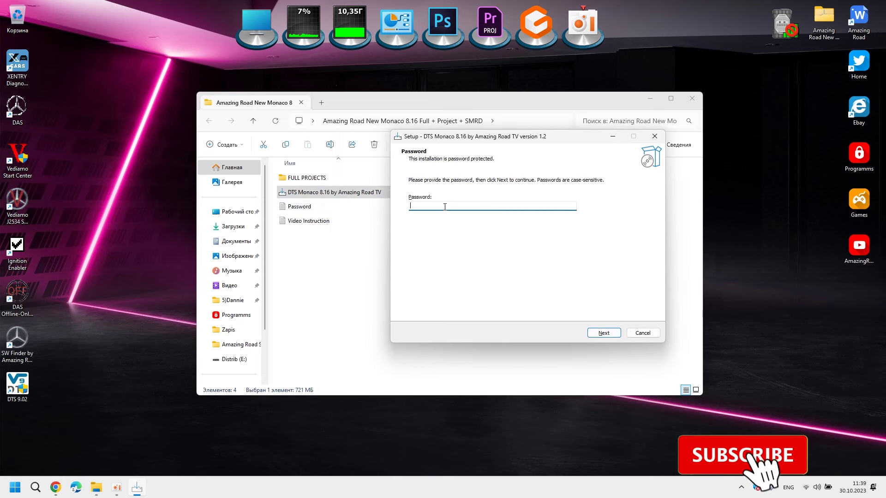
key("alt+shift")
type("•••••••••••")
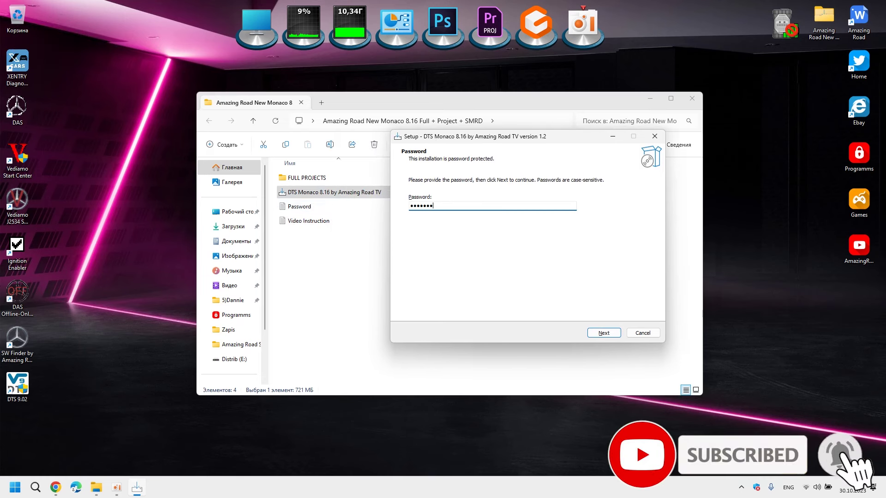
key("Return")
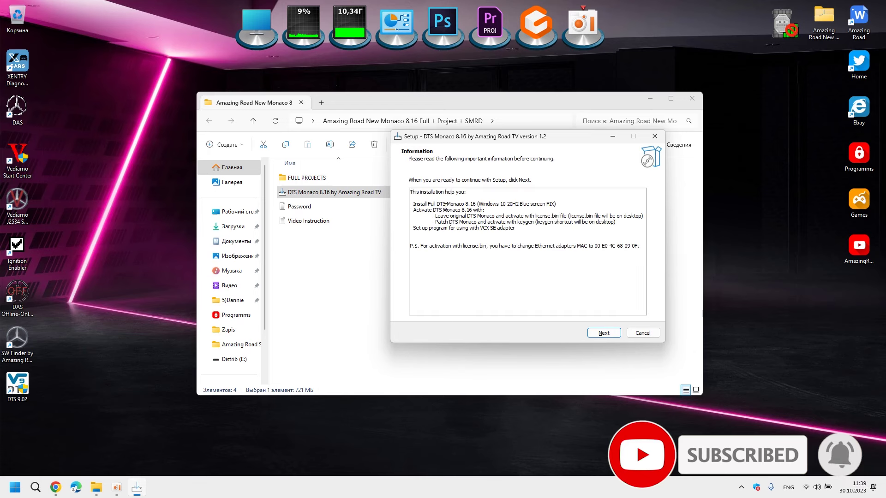
Reposition the setup window, minimise the folder window, review the VCX SE adapter line of the information page, and continue to component selection
left_click_drag(507, 136, 417, 129)
left_click(651, 99)
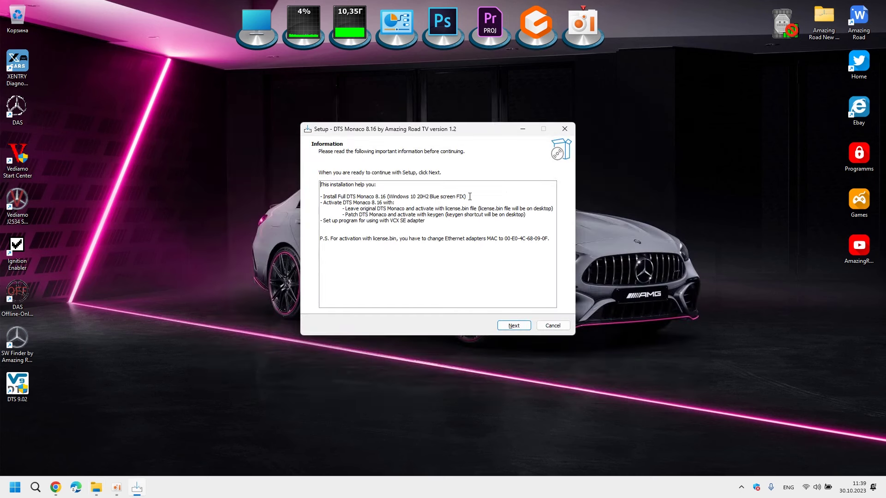
left_click_drag(427, 221, 325, 220)
left_click(389, 224)
left_click_drag(430, 221, 379, 221)
left_click(396, 222)
left_click_drag(427, 220, 324, 221)
left_click(514, 325)
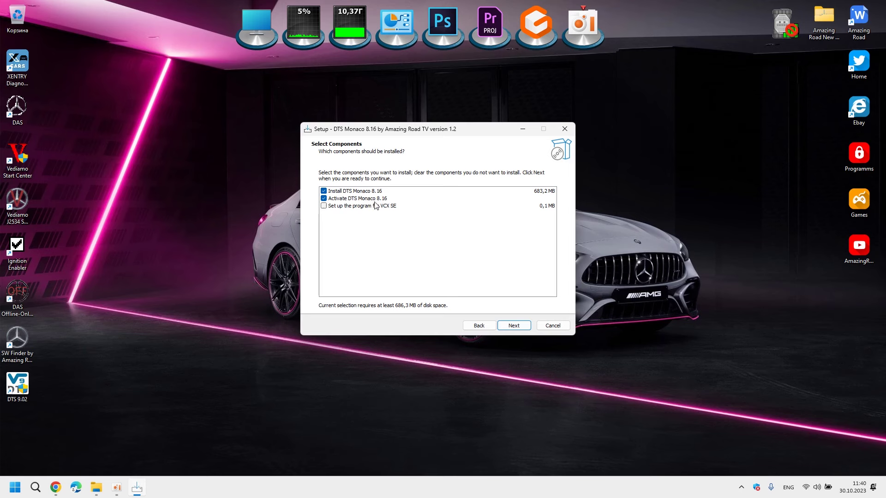
Add the VCX SE setup component, keep patching DTS Monaco for keygen activation, and install, acknowledging the Sentinel Run-time Environment setup
left_click(324, 206)
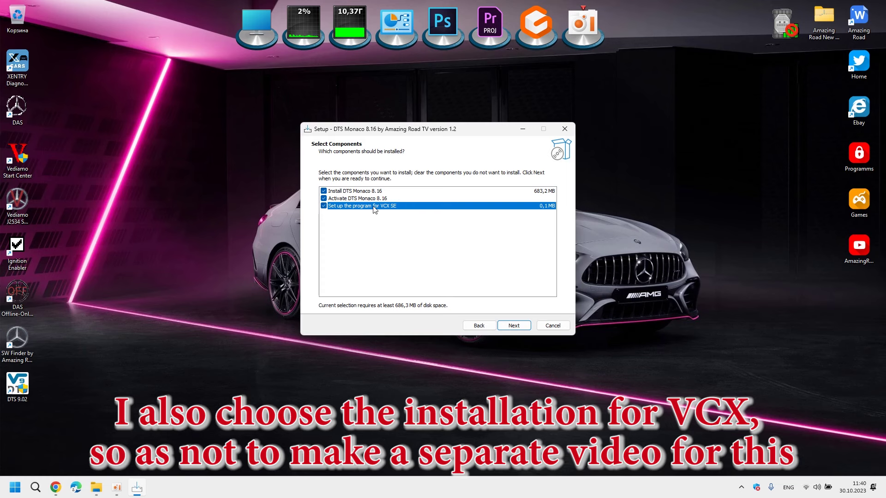
left_click(519, 326)
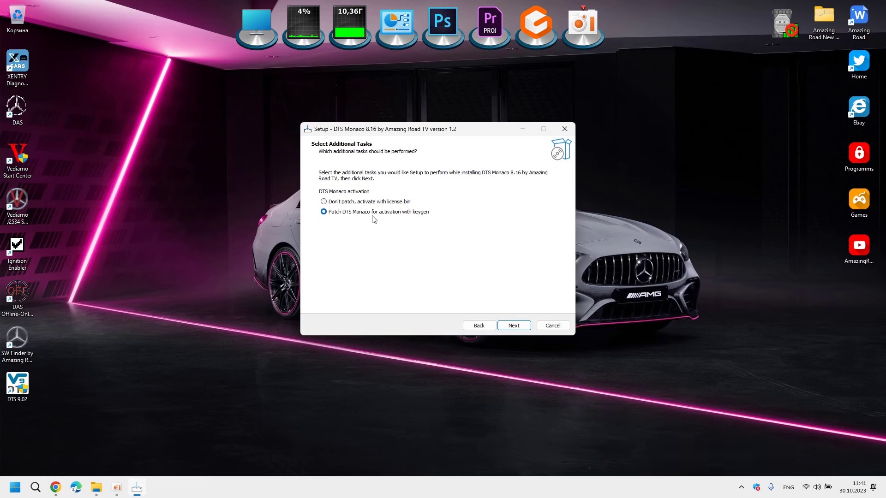
left_click(514, 326)
left_click(513, 327)
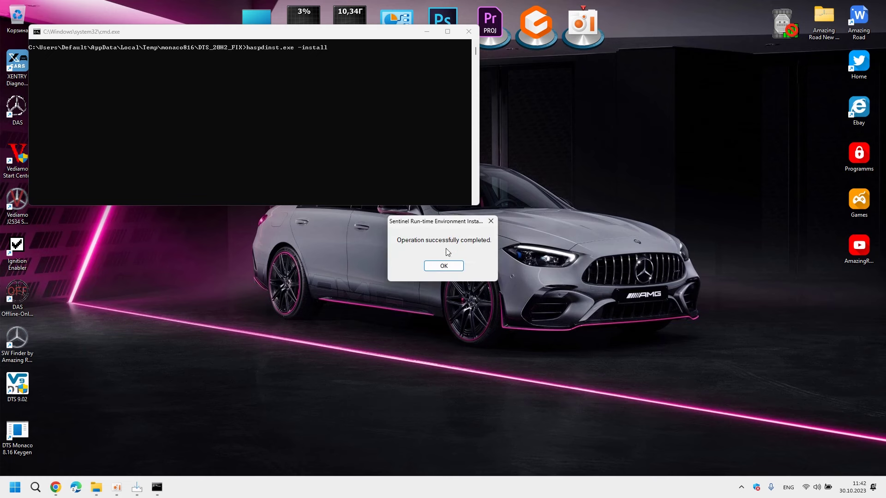
left_click(450, 266)
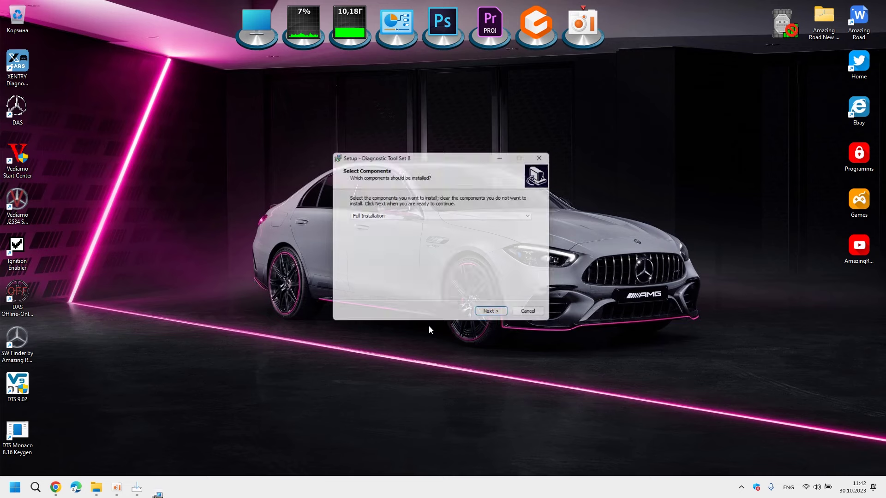
Set the Diagnostic Tool Set 8 setup aside, check the Windows edition on the system information page, and close the settings
left_click(505, 156)
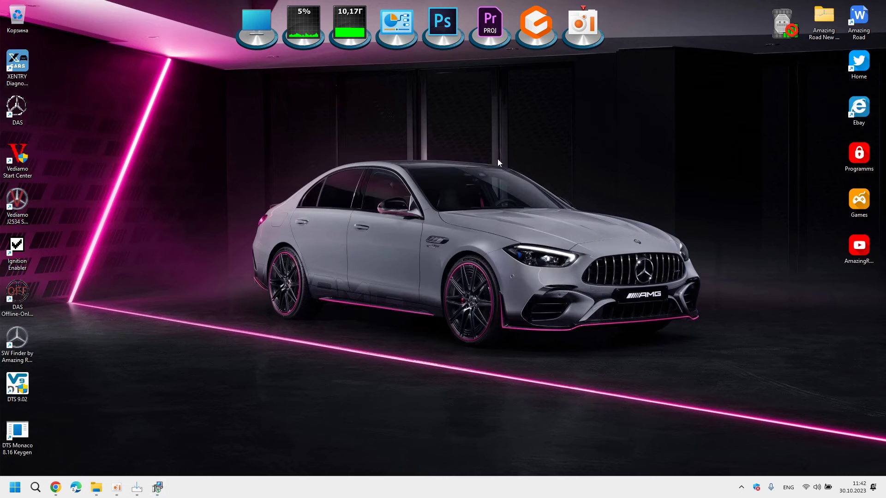
key("super+x")
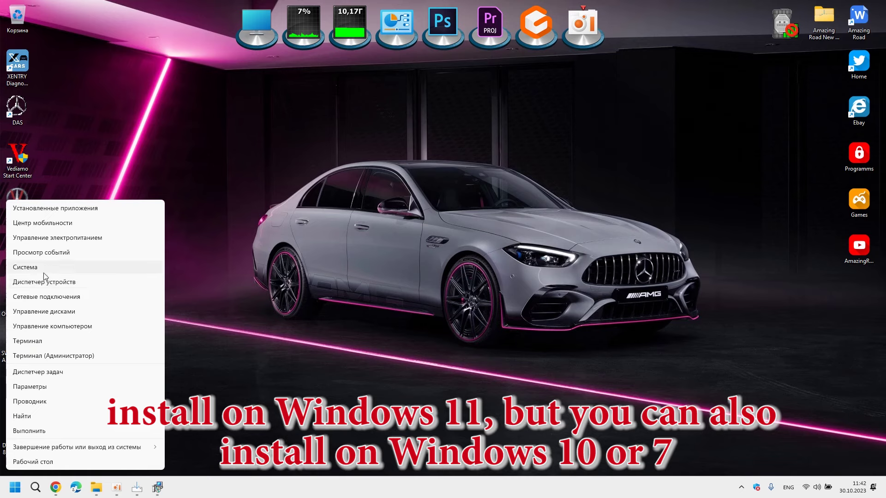
left_click(160, 265)
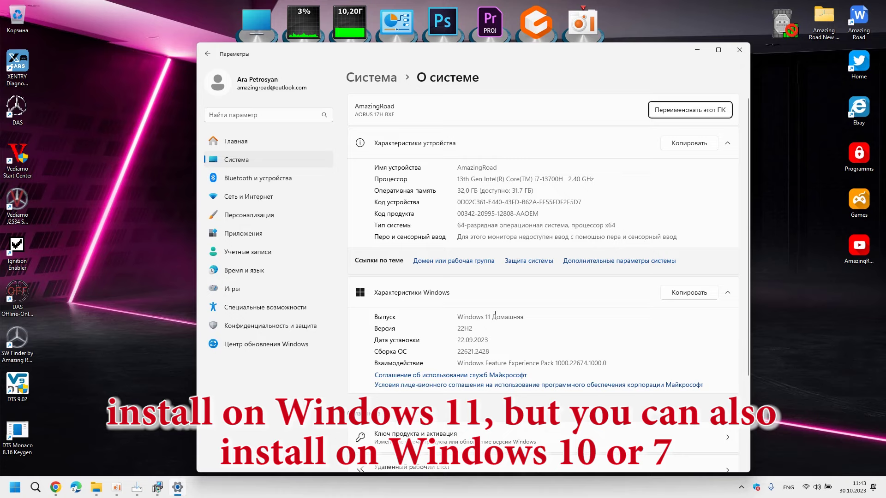
left_click(739, 50)
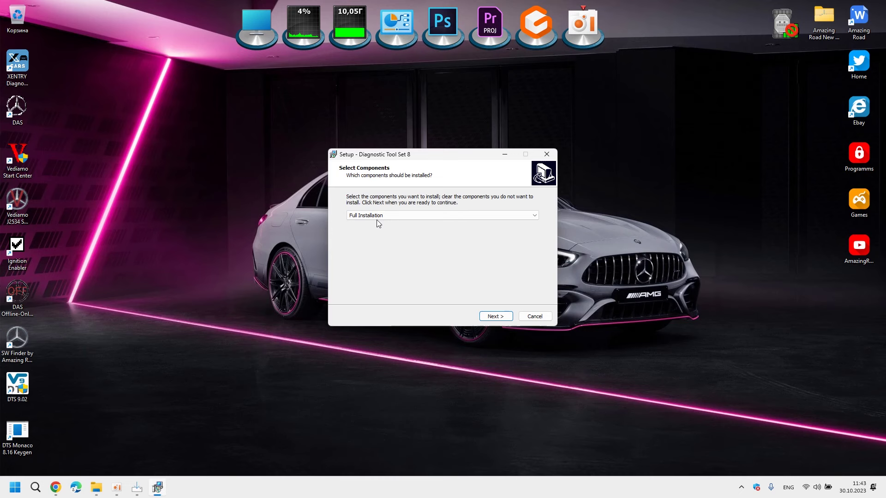
Start the full installation of Diagnostic Tool Set 8 and install DiagCon 1.9.0.2810 in C:\Program Files (x86)\DiagCon
left_click(496, 316)
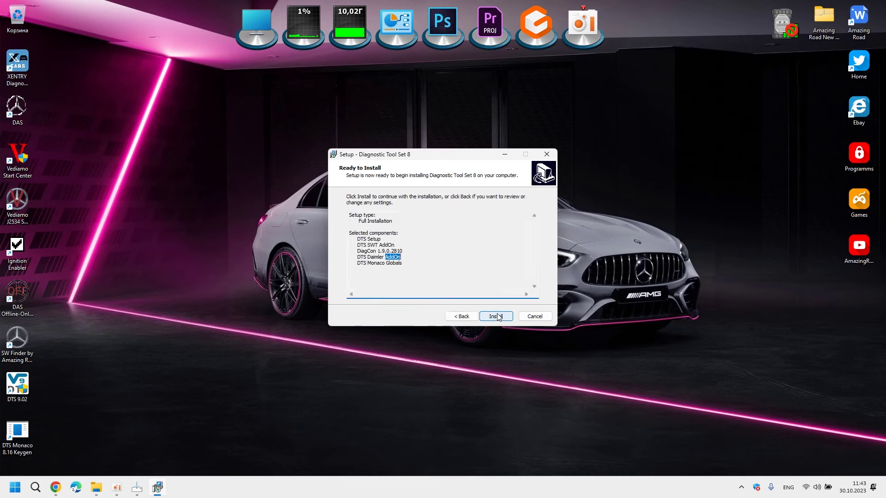
left_click(496, 319)
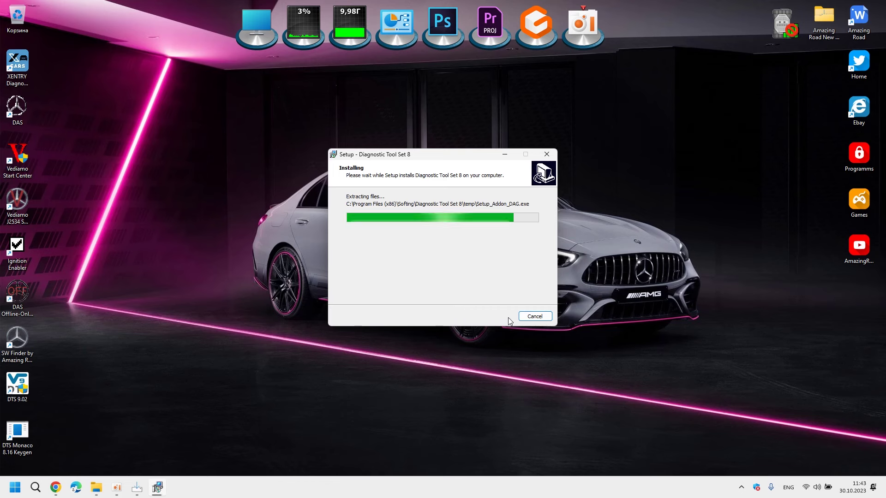
left_click(501, 317)
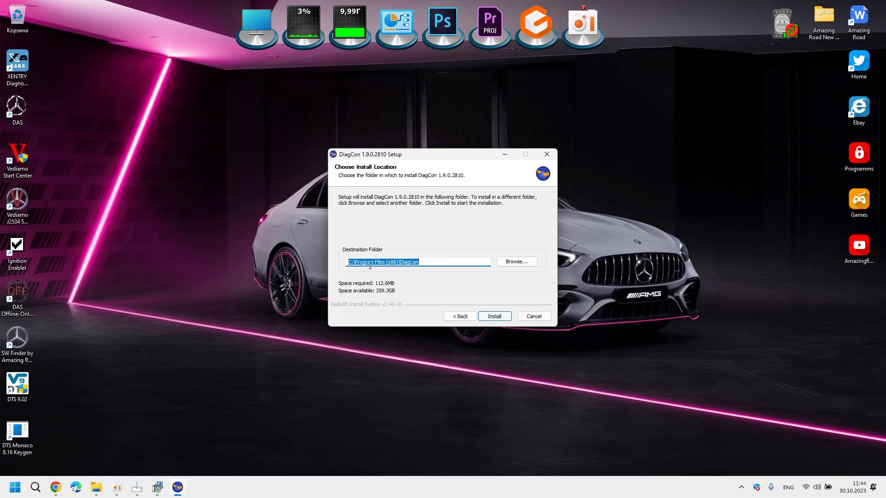
left_click(496, 318)
left_click(497, 320)
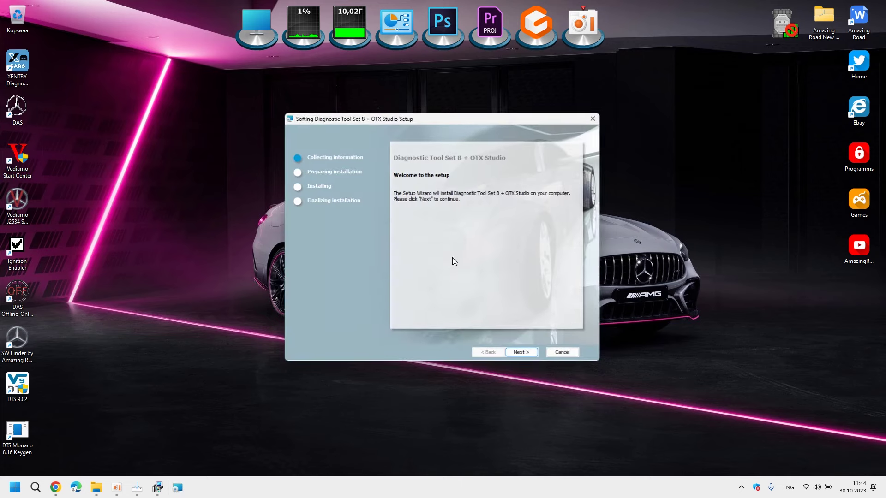
Install Diagnostic Tool Set 8 + OTX Studio in C:\Program Files (x86)\Softing\Diagnostic Tool Set 8\8.16\ and complete the Daimler Add-on setup
left_click(524, 355)
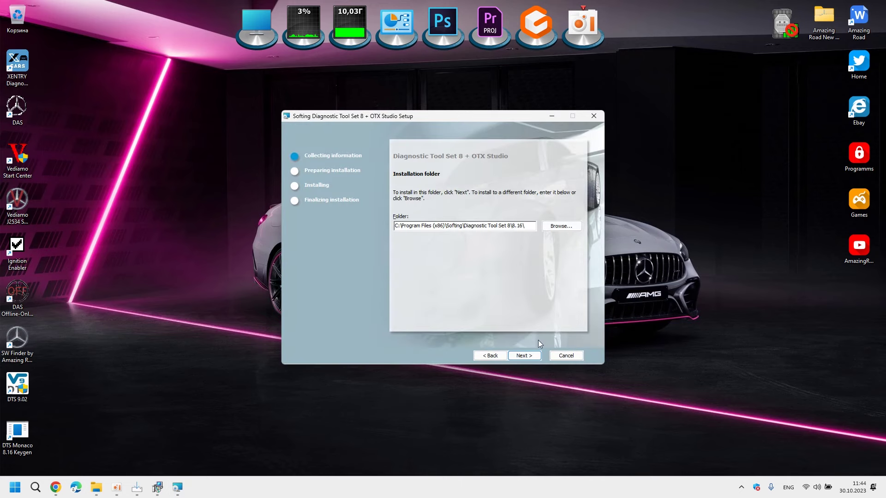
left_click(524, 356)
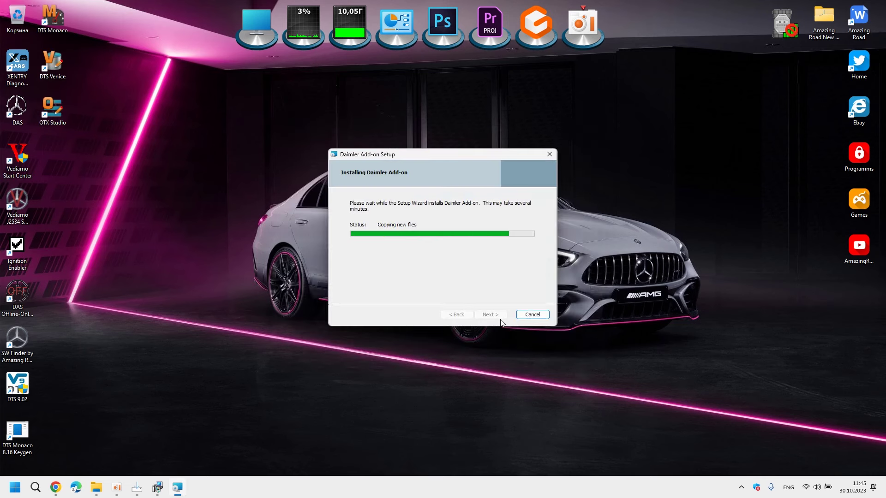
left_click(499, 320)
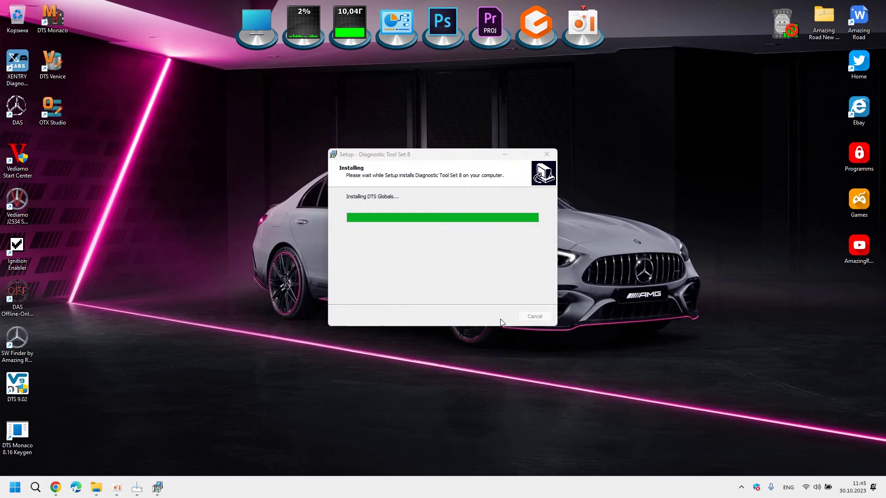
left_click(501, 319)
left_click(500, 319)
left_click(500, 318)
left_click(501, 324)
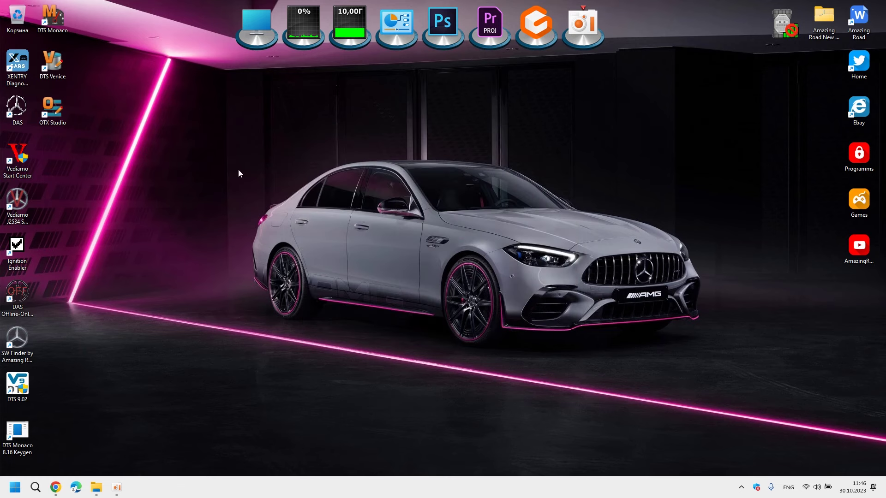
Launch DTS Monaco, accept the liability warning, and check the VCX SE entry among the activated diagnostic interfaces
double_click(57, 18)
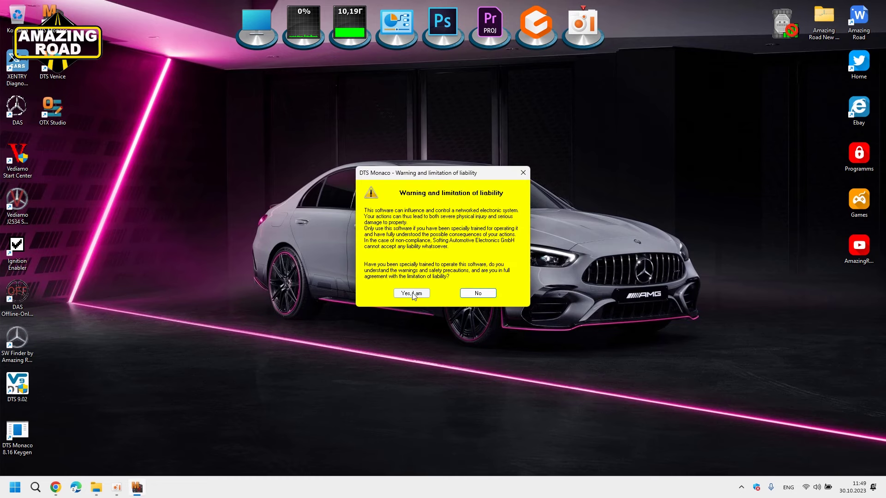
left_click(411, 292)
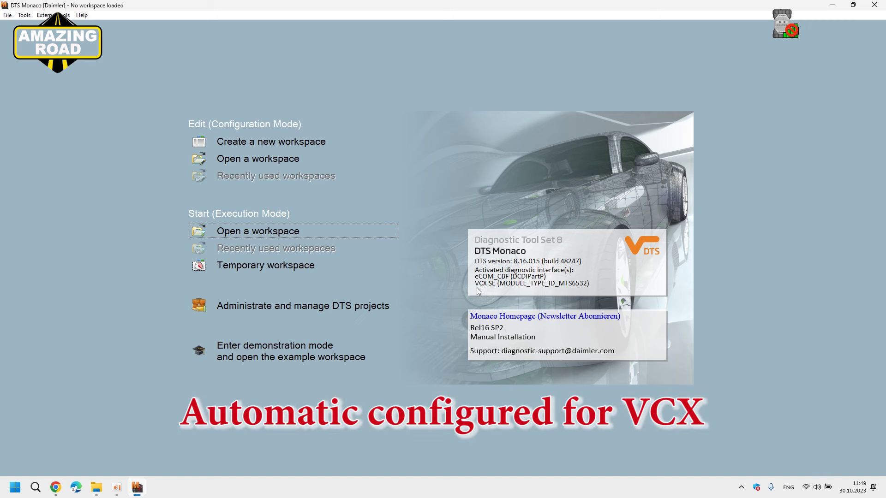
mouse_move(475, 284)
left_mouse_down()
mouse_move(528, 285)
mouse_move(477, 284)
mouse_move(500, 285)
mouse_move(491, 285)
left_mouse_up()
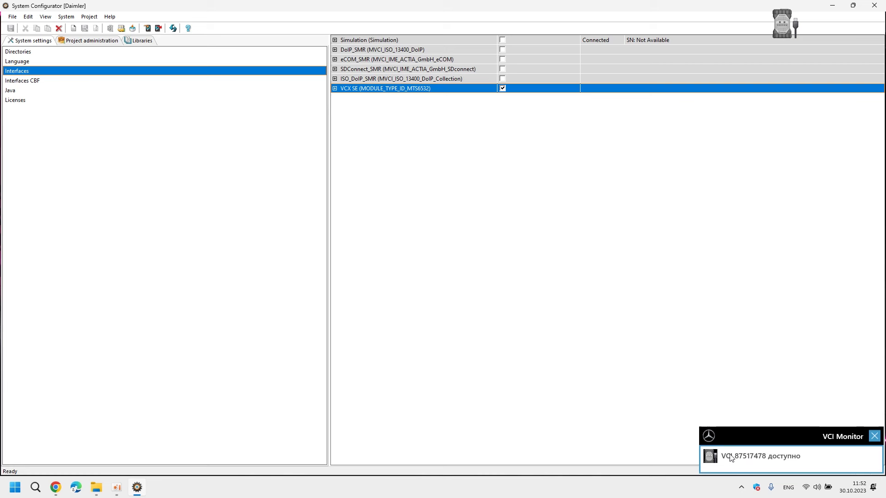
Update the interface status in the System Configurator's Interfaces settings, and close DTS Monaco
right_click(170, 72)
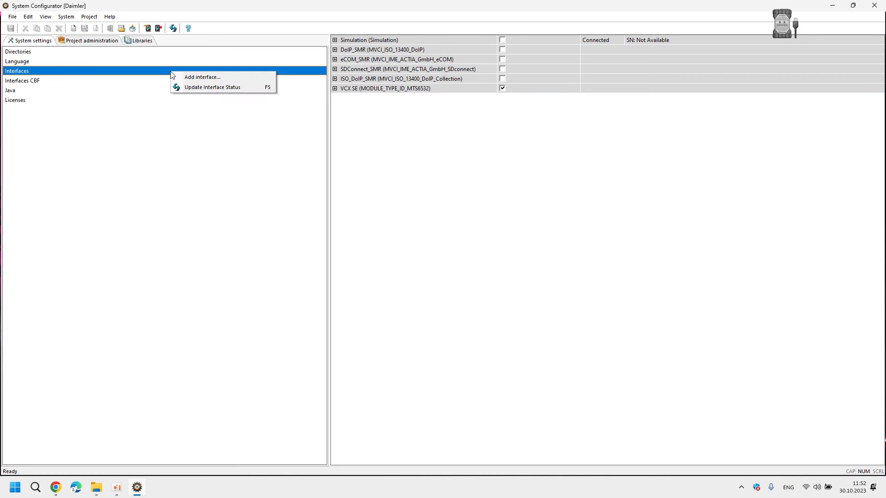
left_click(206, 87)
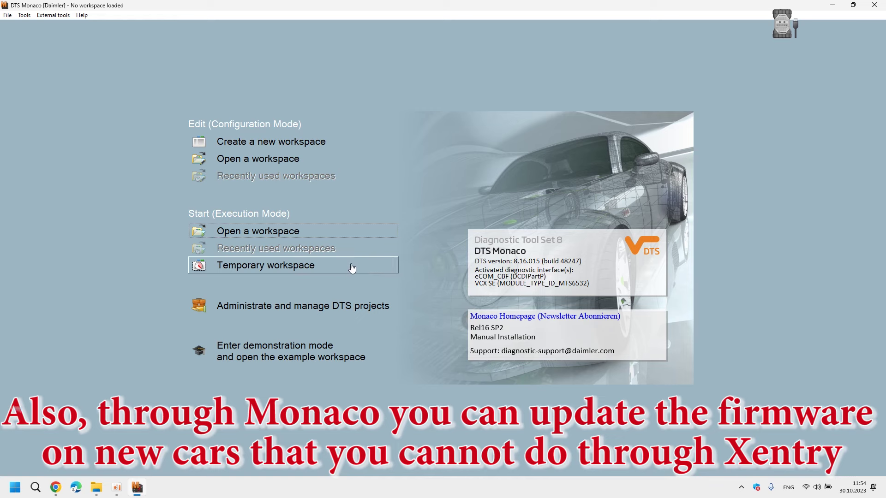
key("alt+F4")
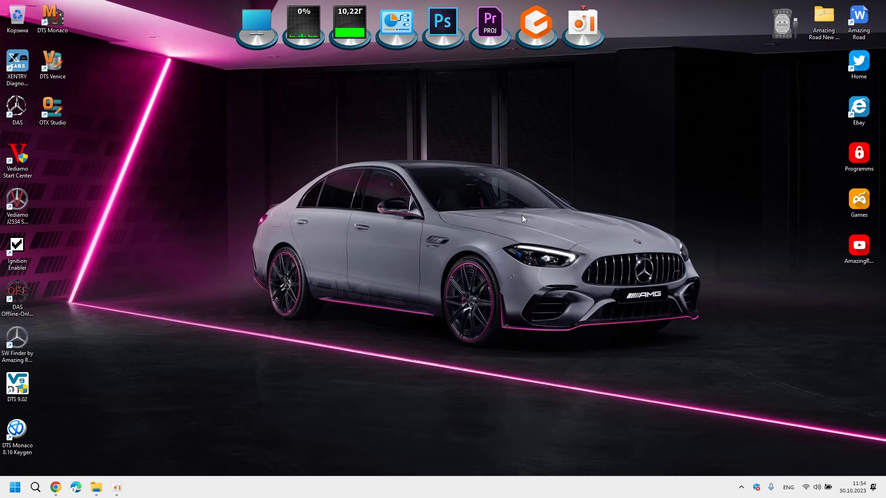
Delete the DTS Venice, OTX Studio and DTS Monaco 8.16 Keygen desktop shortcuts and place the DTS Monaco shortcut below DTS 9.02
left_click(53, 109)
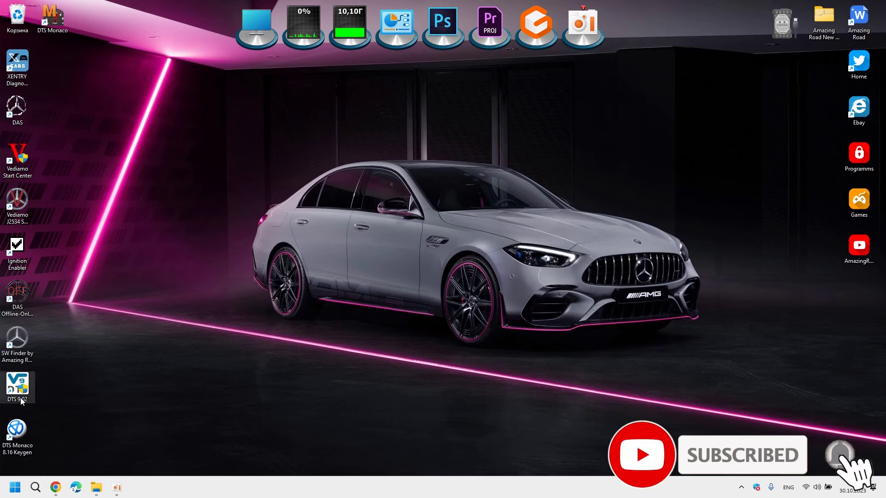
left_click_drag(52, 18, 22, 434)
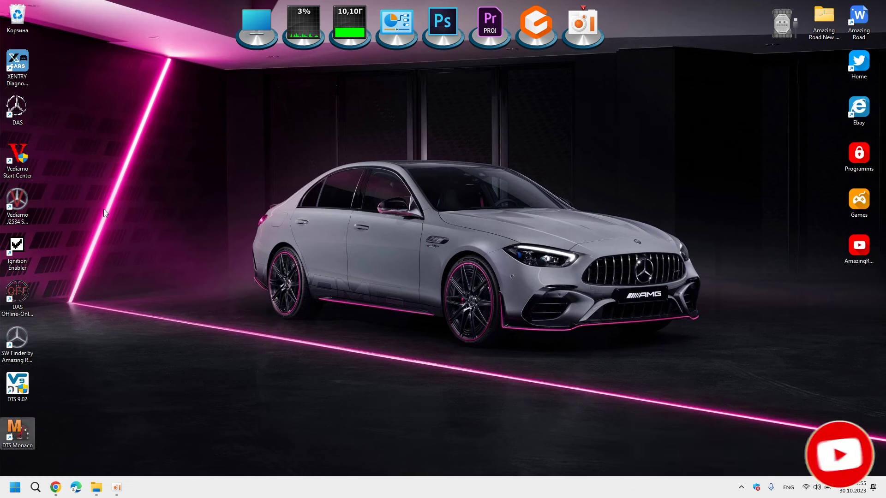
Empty the Recycle Bin, permanently deleting the discarded desktop shortcuts
right_click(18, 18)
left_click(50, 63)
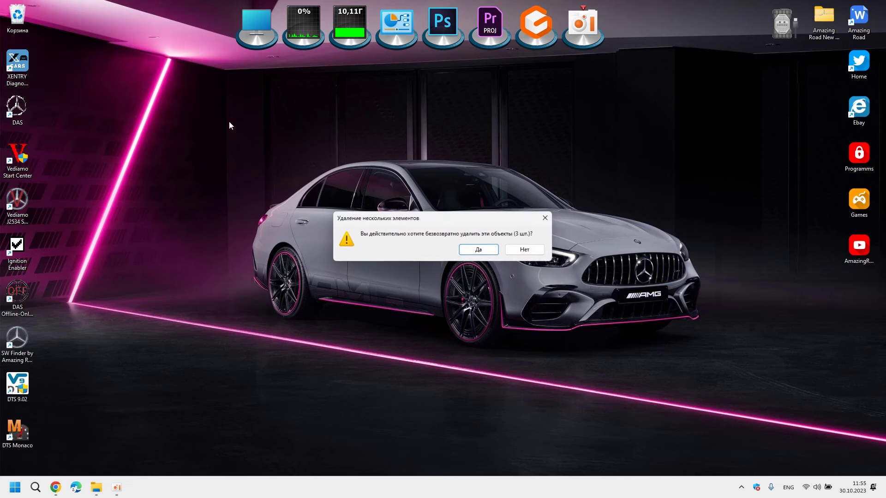
left_click(482, 254)
Select the Amazing Road New Monaco 8.16 Full + Project + SMRD folder on the desktop
left_click(826, 20)
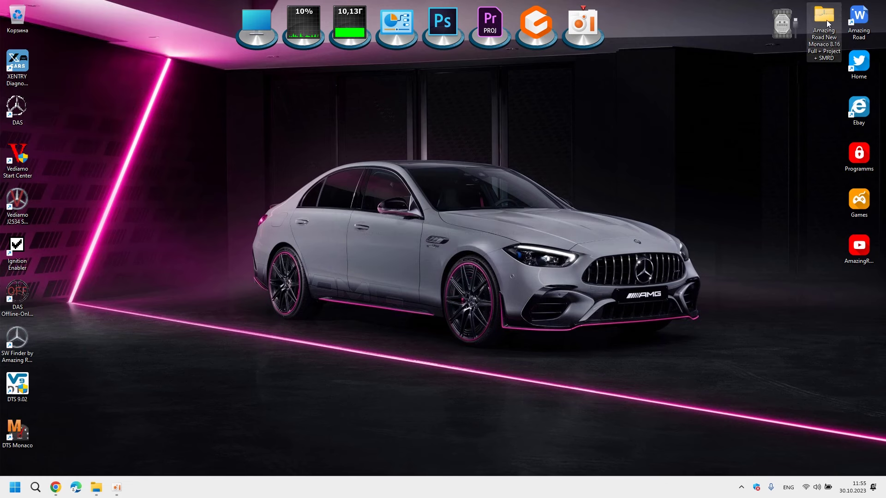